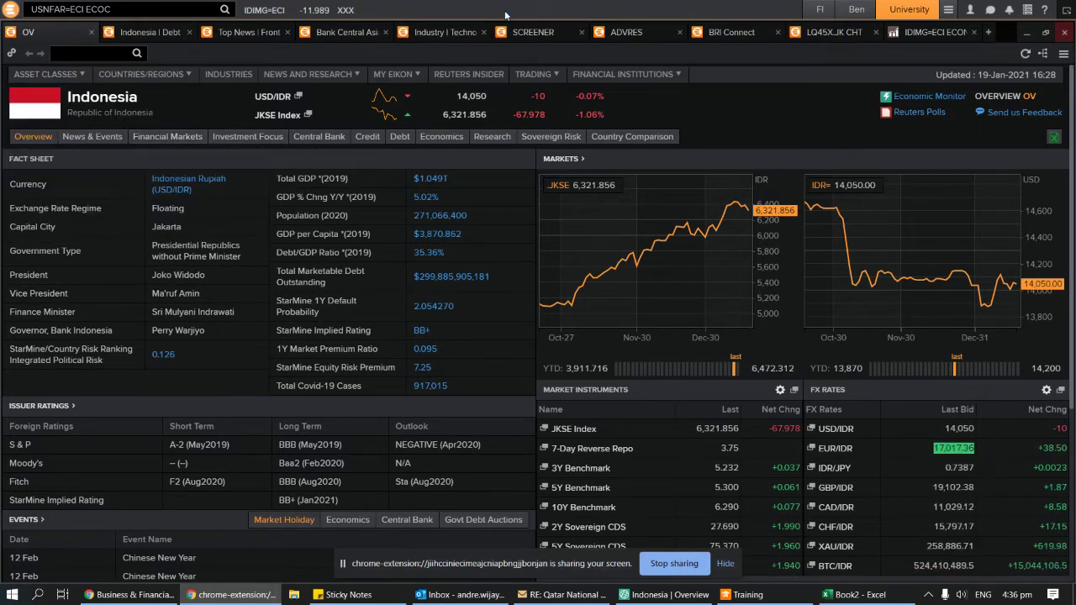
Step: Search for "training", open the Training app, and dock its window as a tab in the workspace
{"action": "left_click", "coordinate": [12, 11]}
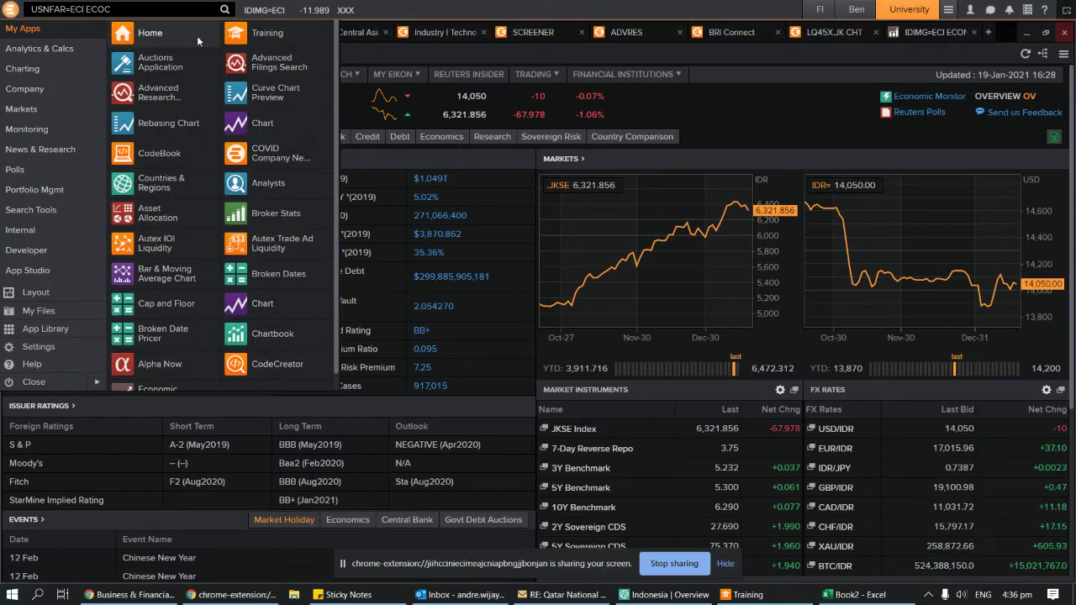
{"action": "left_click", "coordinate": [245, 35]}
{"action": "left_click", "coordinate": [11, 11]}
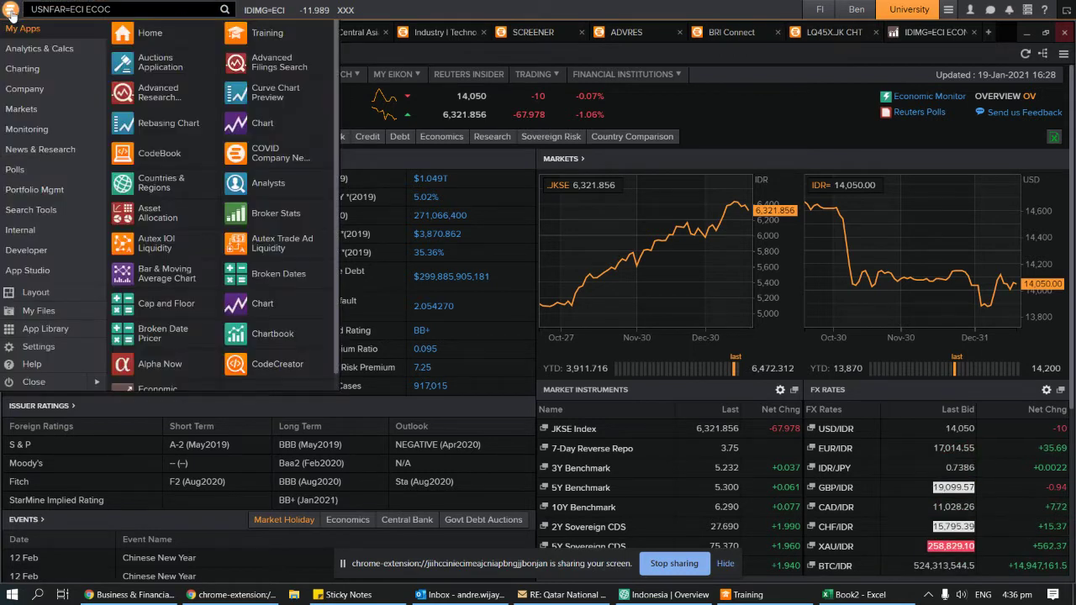
{"action": "left_click", "coordinate": [265, 37]}
{"action": "left_click", "coordinate": [264, 34]}
{"action": "left_click", "coordinate": [144, 10]}
{"action": "type", "text": "tr"}
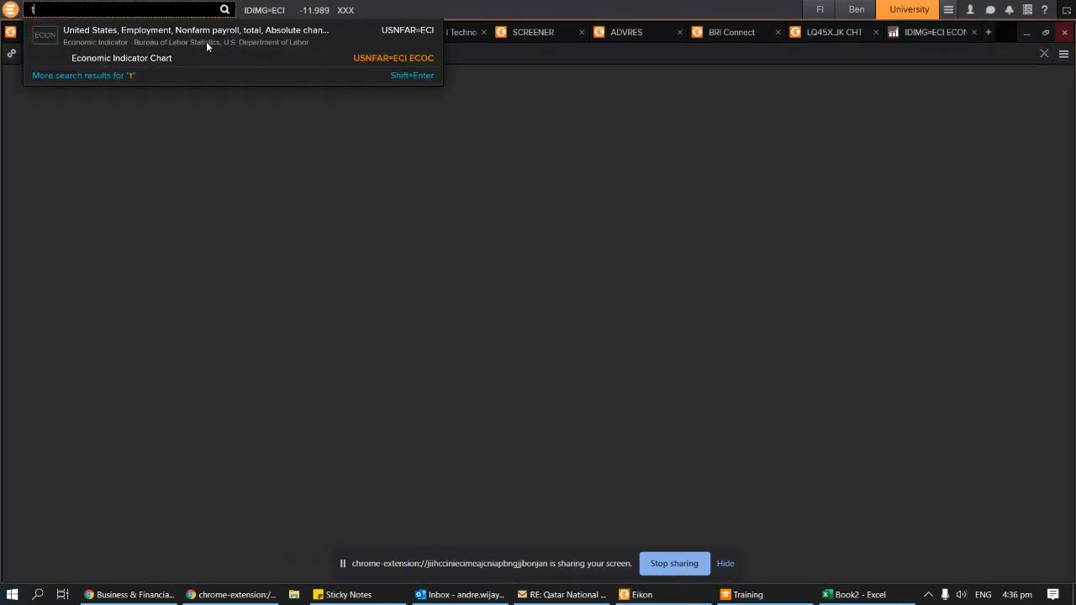
{"action": "type", "text": "aining"}
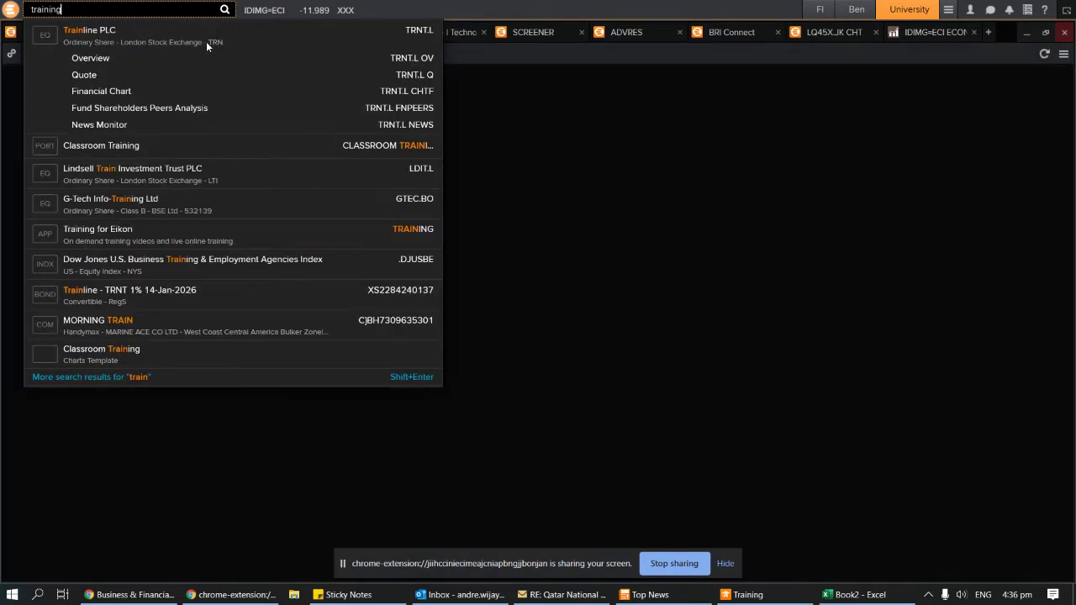
{"action": "key", "text": "Return"}
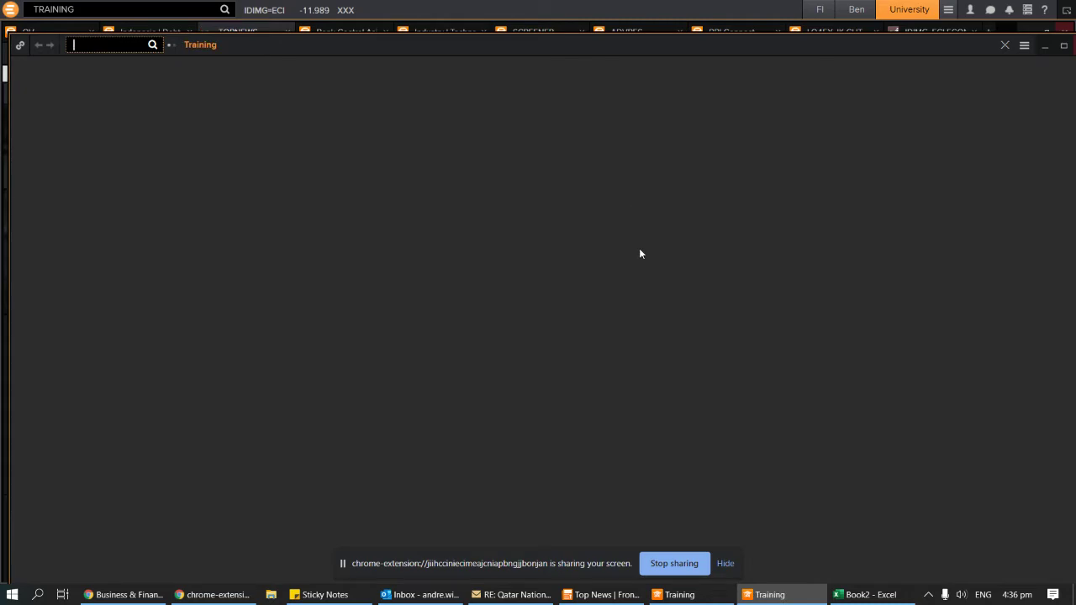
{"action": "left_click_drag", "start_coordinate": [652, 45], "coordinate": [870, 185]}
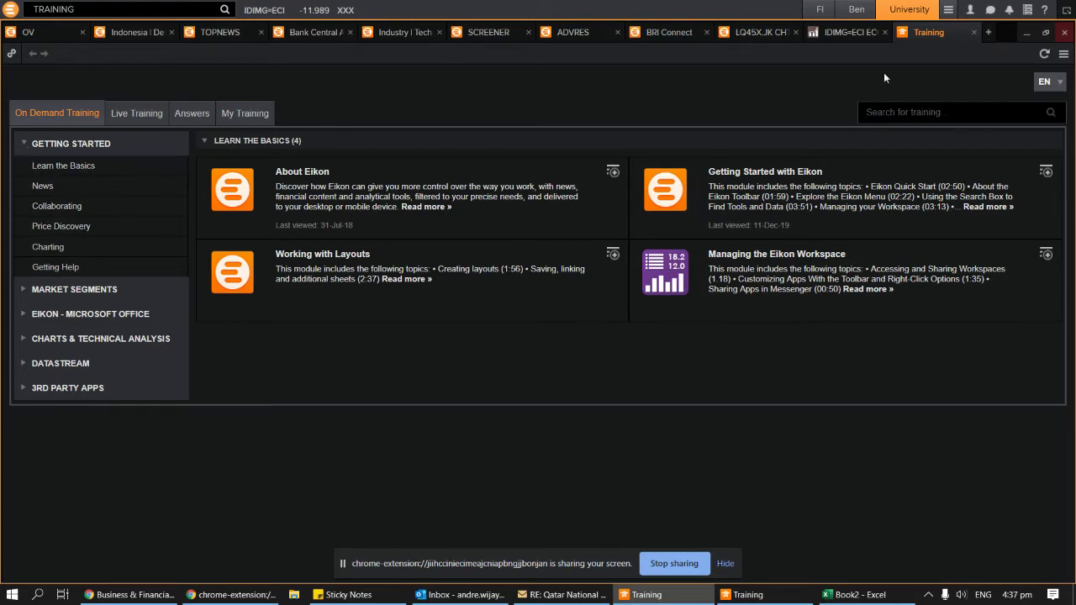
Step: Open the Getting Started with Eikon - Microsoft Office course from the Getting Started topic under Eikon - Microsoft Office
{"action": "left_click", "coordinate": [23, 316]}
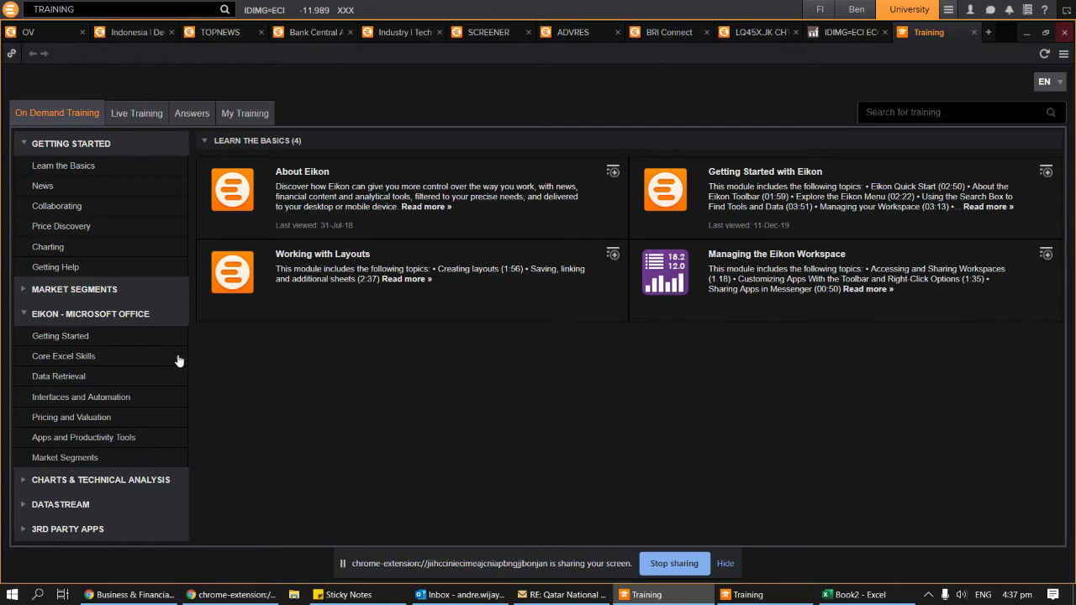
{"action": "left_click", "coordinate": [70, 338]}
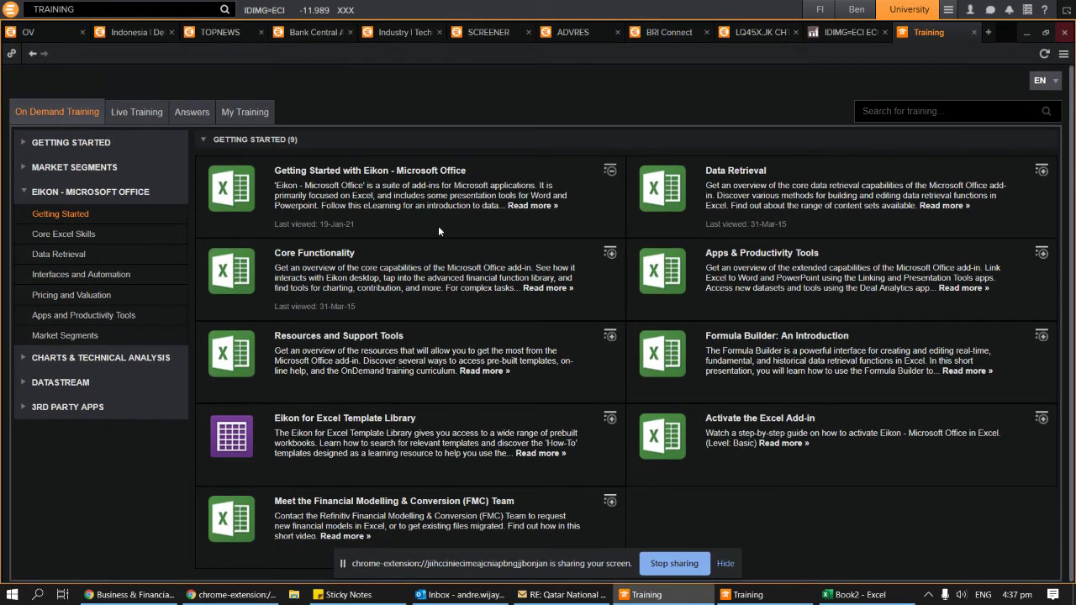
{"action": "left_click", "coordinate": [426, 173]}
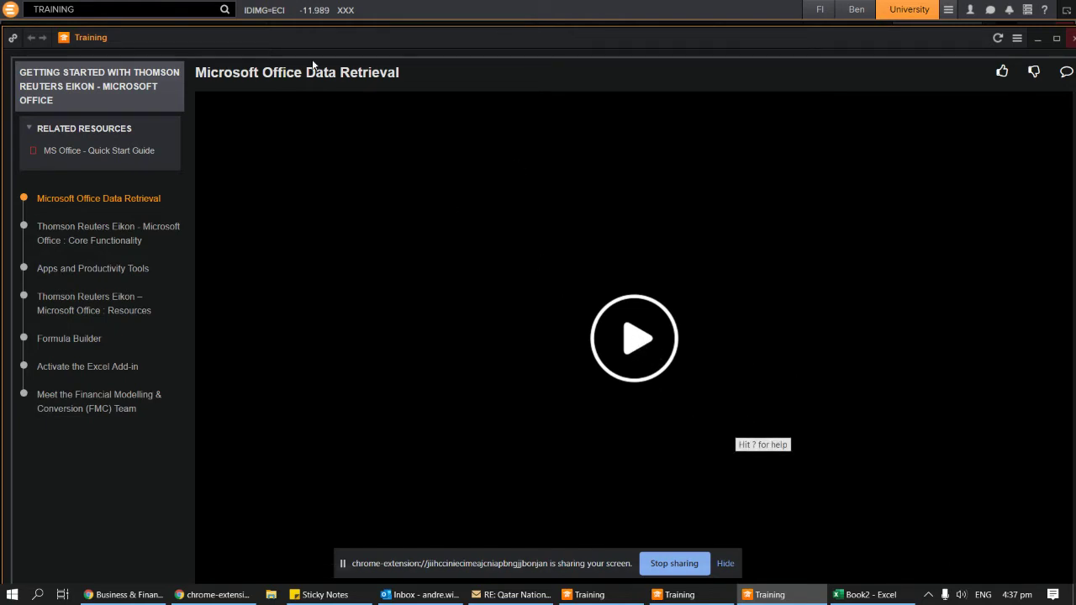
Step: Play a short part of the Microsoft Office Data Retrieval video, pause it, and close the course window
{"action": "left_click", "coordinate": [60, 157]}
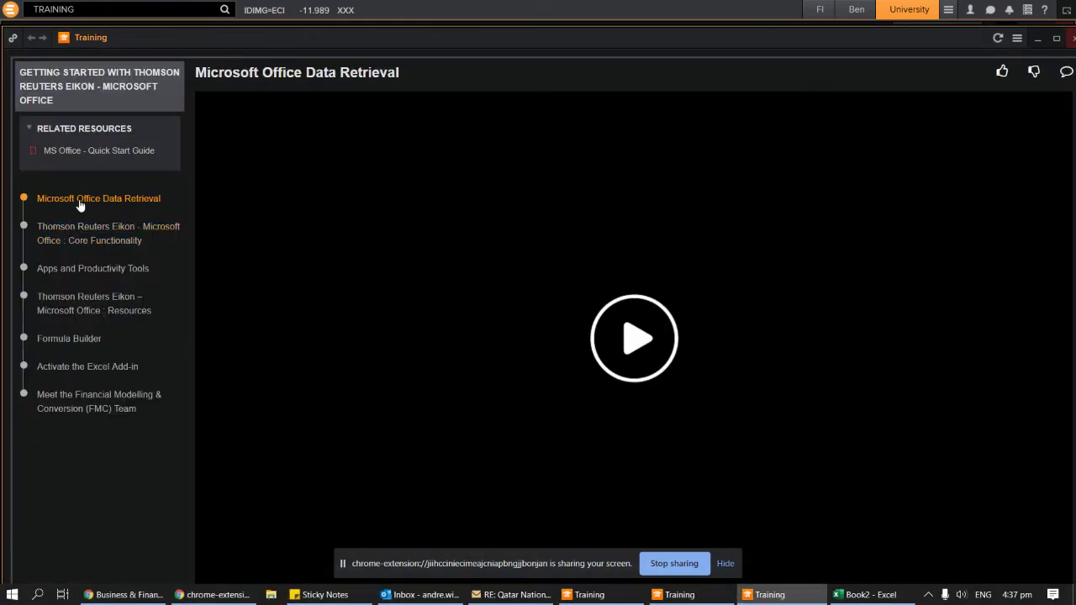
{"action": "left_click", "coordinate": [634, 341]}
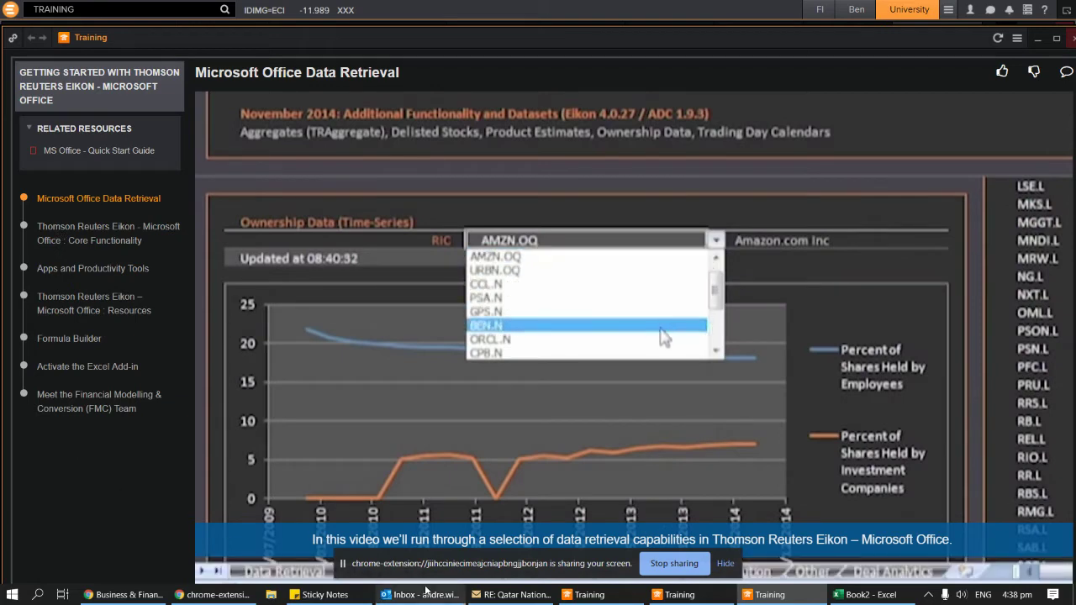
{"action": "left_click", "coordinate": [213, 567]}
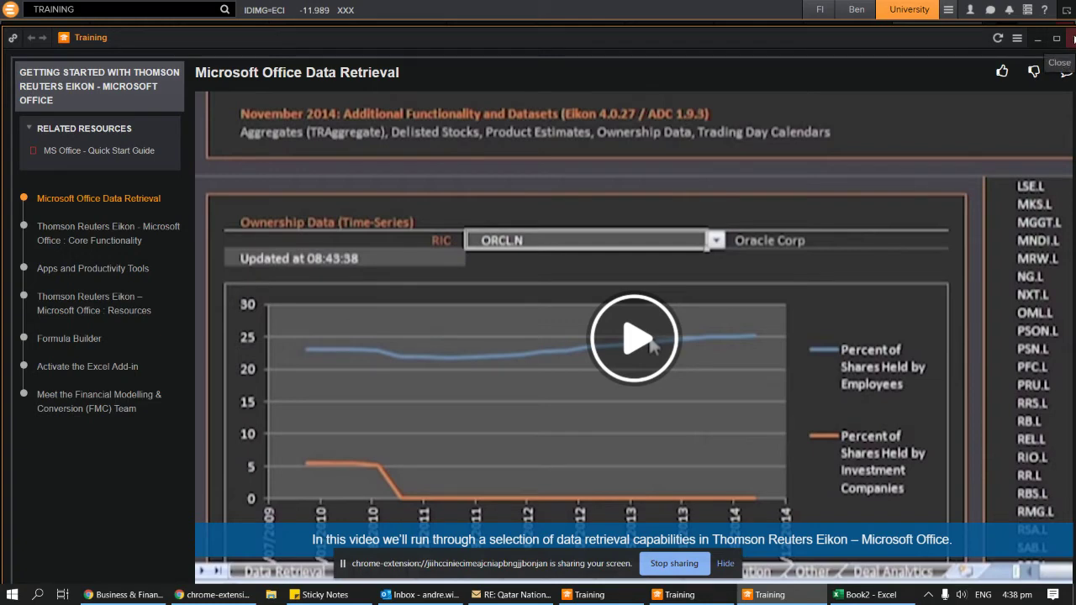
{"action": "left_click", "coordinate": [1071, 38]}
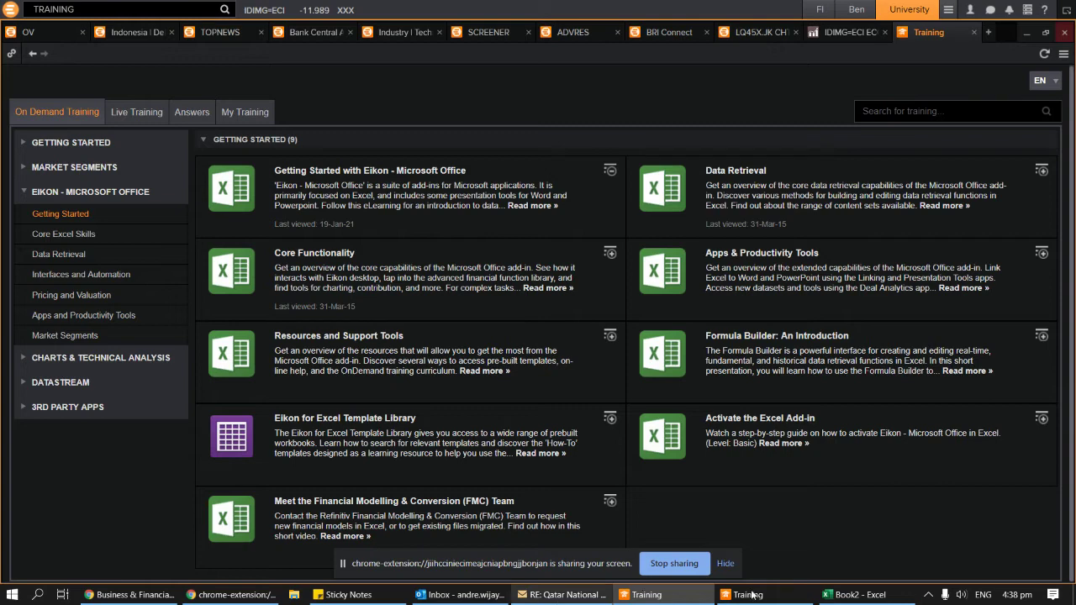
Step: Switch to the Book2 workbook in Excel and sign in to the Refinitiv Eikon add-in
{"action": "left_click", "coordinate": [40, 594]}
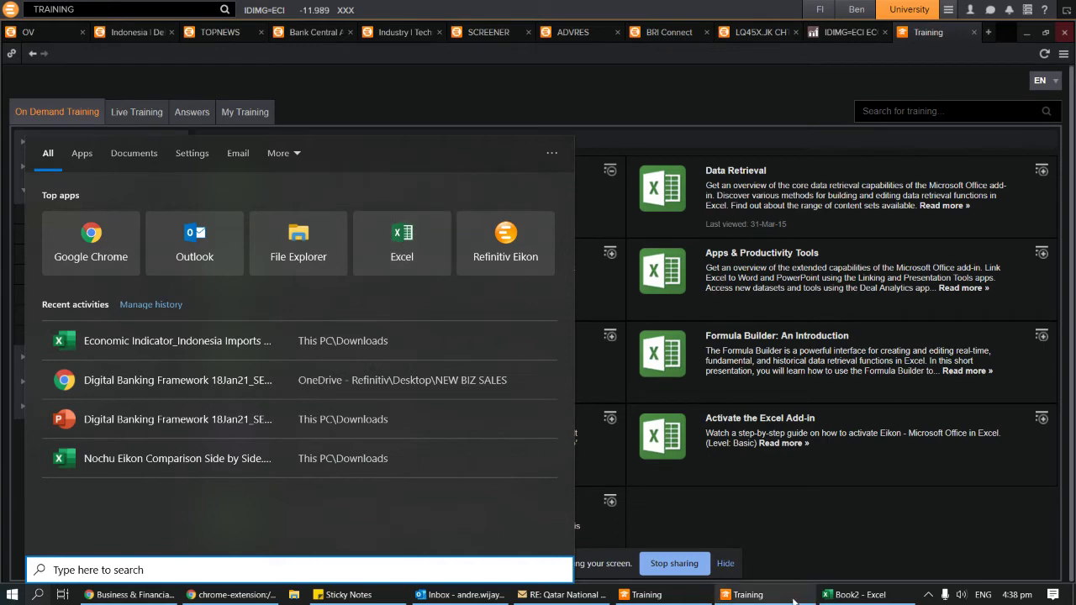
{"action": "left_click", "coordinate": [855, 597]}
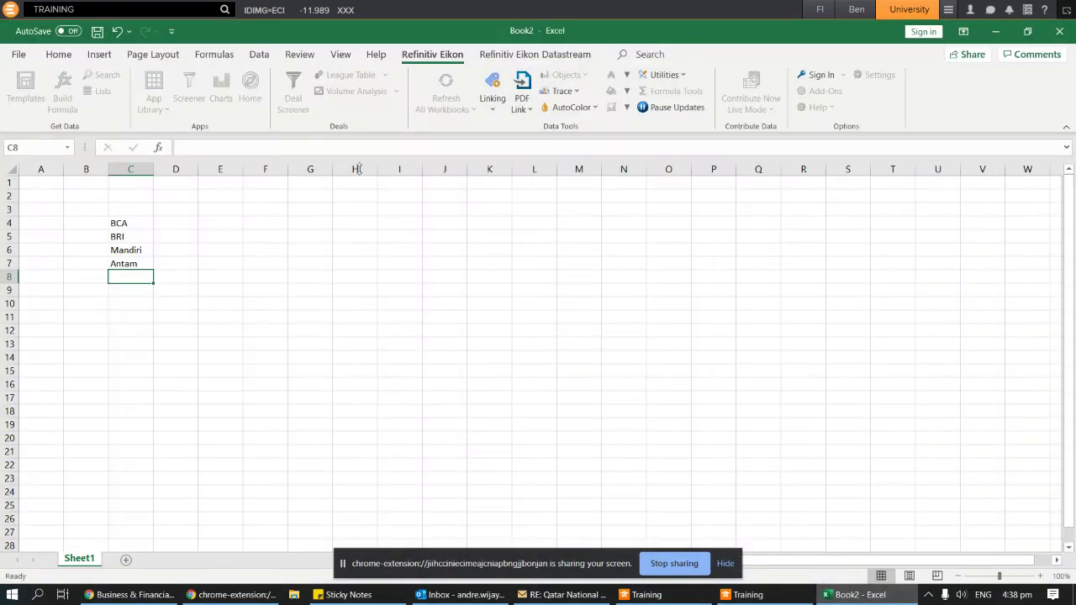
{"action": "left_click", "coordinate": [533, 360]}
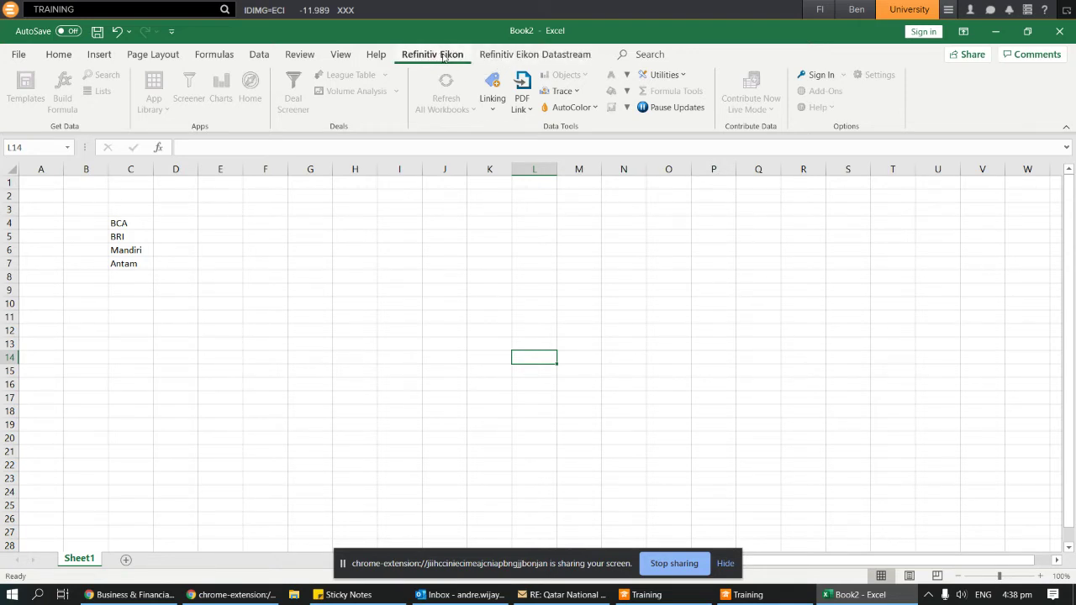
{"action": "left_click", "coordinate": [819, 76]}
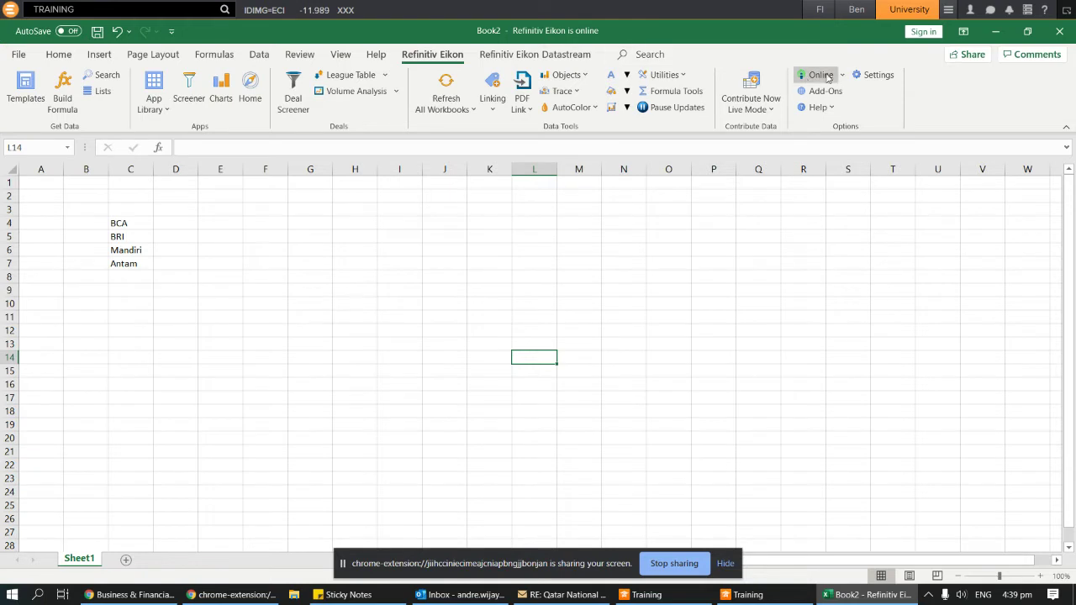
{"action": "left_click", "coordinate": [739, 289]}
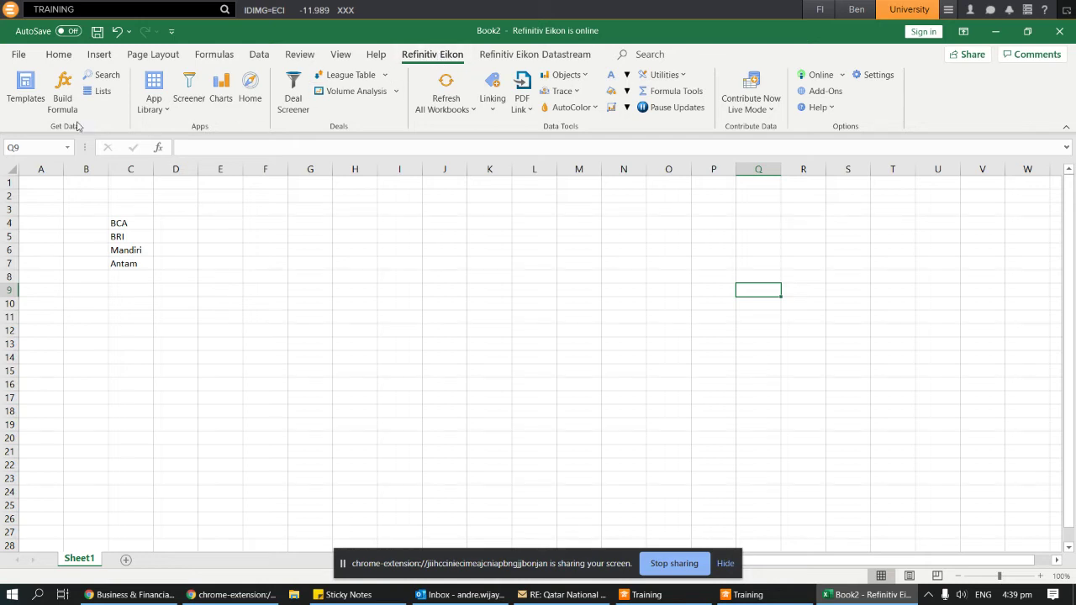
Step: Search the Excel Template Library for "equity", filter to the Datastream category, examine the templates, and close the library
{"action": "left_click", "coordinate": [27, 93]}
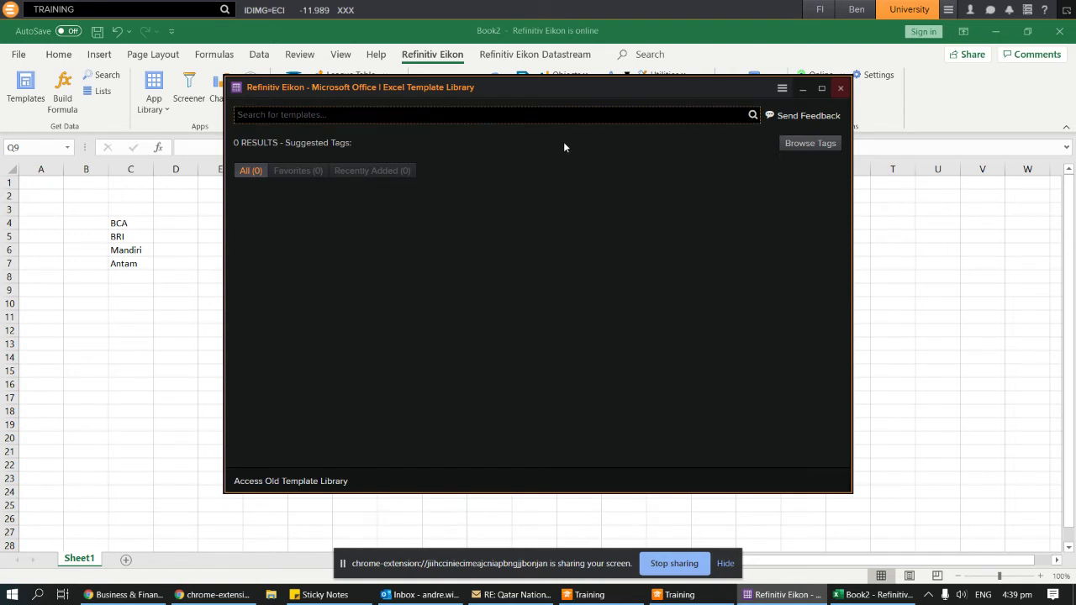
{"action": "type", "text": "equity"}
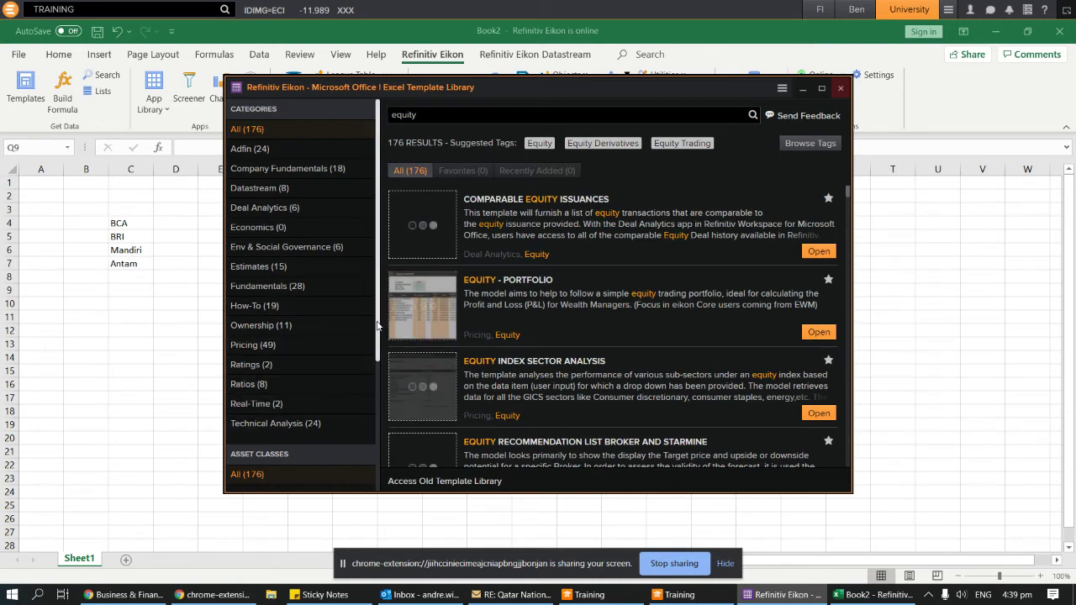
{"action": "left_click_drag", "start_coordinate": [375, 325], "coordinate": [376, 348]}
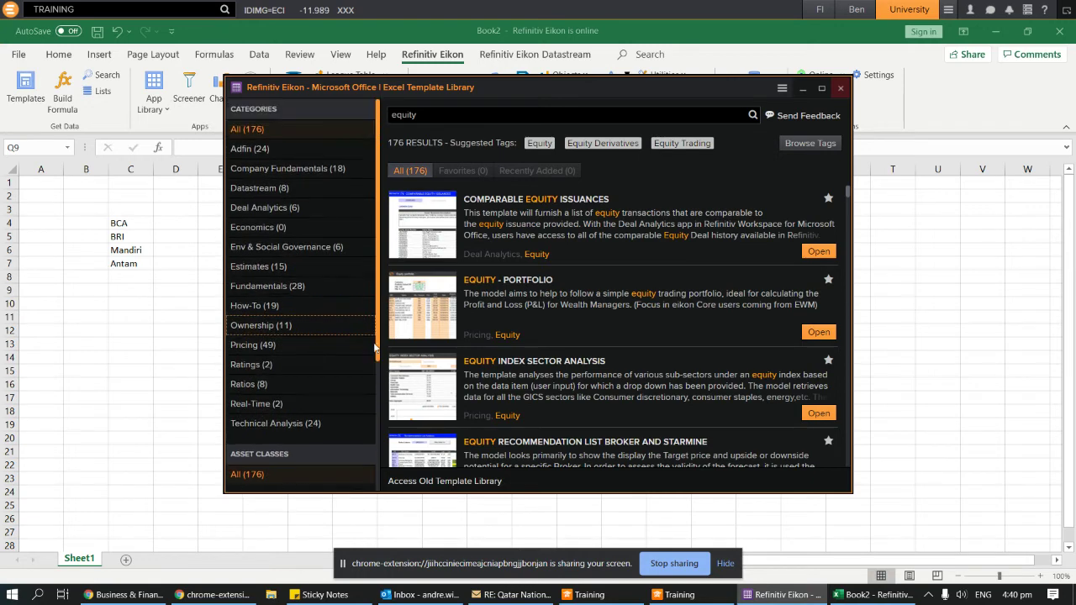
{"action": "left_click", "coordinate": [268, 188]}
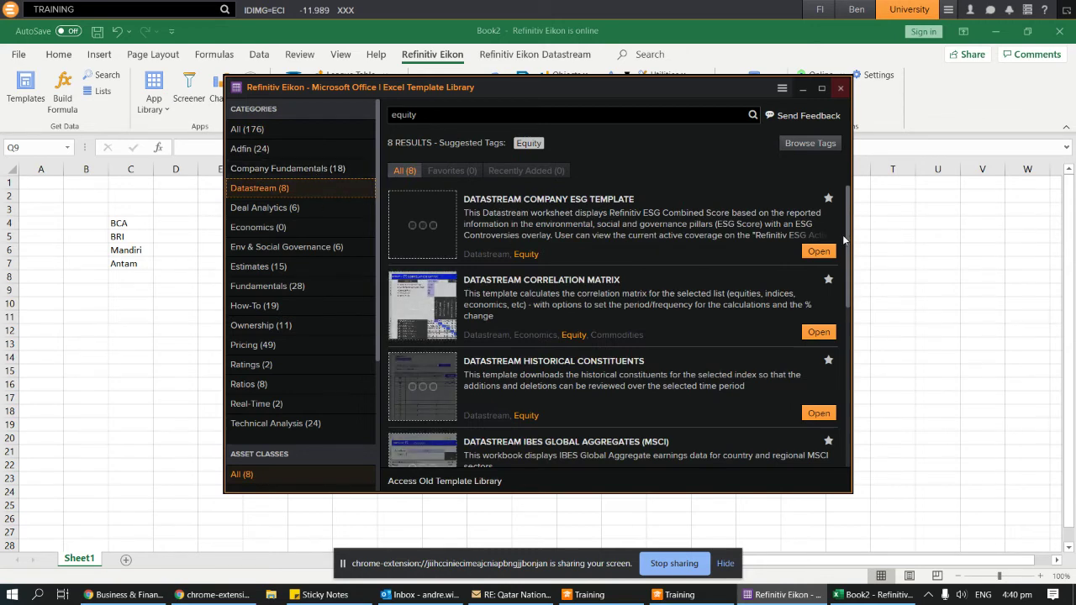
{"action": "scroll", "coordinate": [845, 244], "scroll_direction": "down", "scroll_amount": 2}
{"action": "left_click_drag", "start_coordinate": [845, 245], "coordinate": [867, 189]}
{"action": "left_click", "coordinate": [868, 187]}
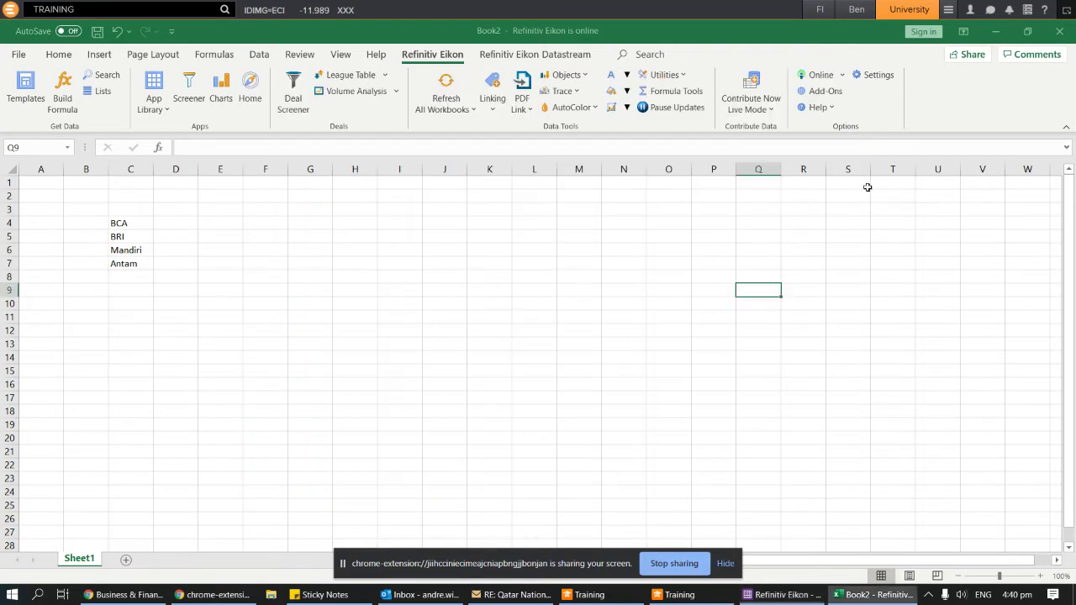
{"action": "left_click", "coordinate": [789, 595]}
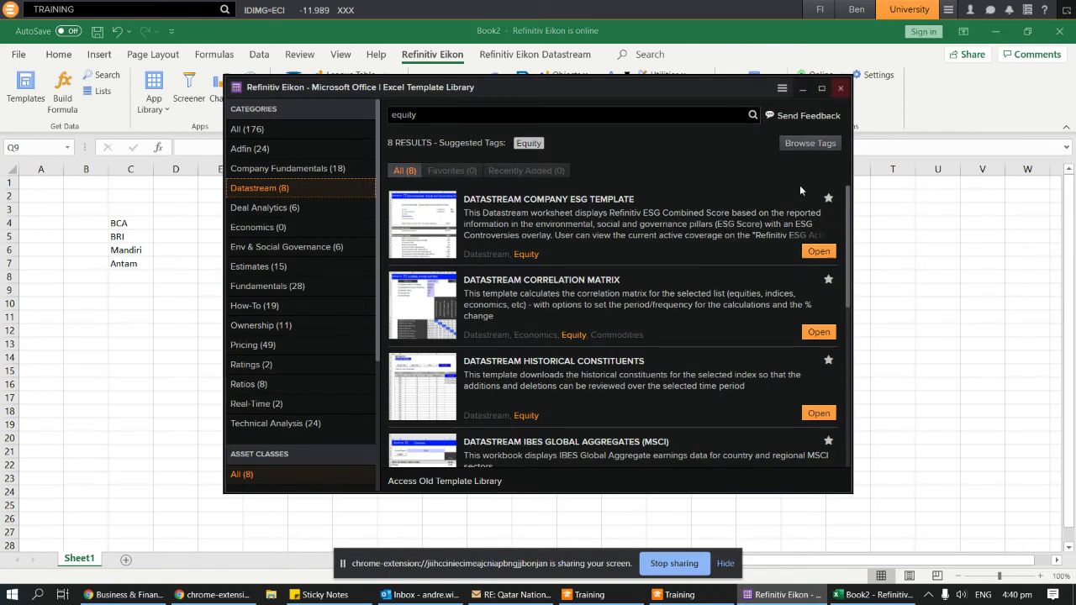
{"action": "left_click", "coordinate": [842, 89]}
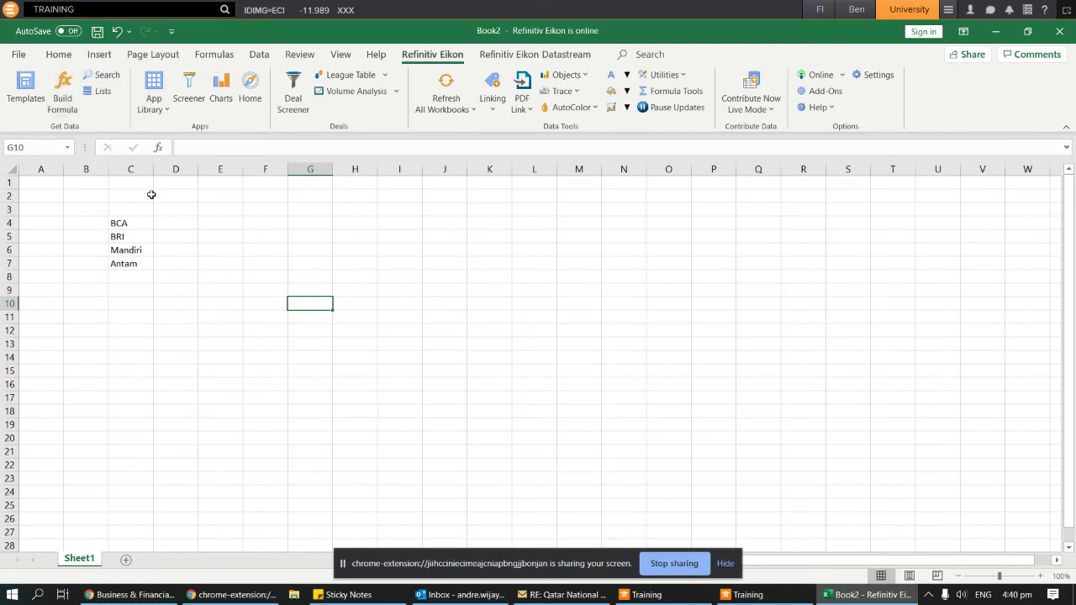
Step: Switch to the separate Training window, expand its Eikon - Microsoft Office topics, and close the window
{"action": "left_click", "coordinate": [744, 595]}
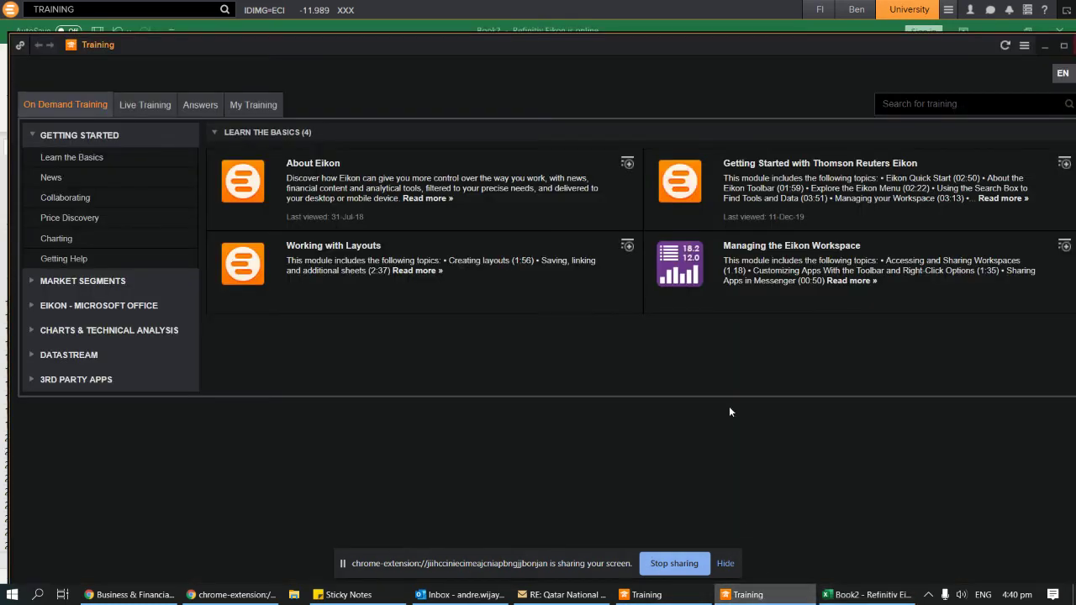
{"action": "left_click", "coordinate": [31, 305]}
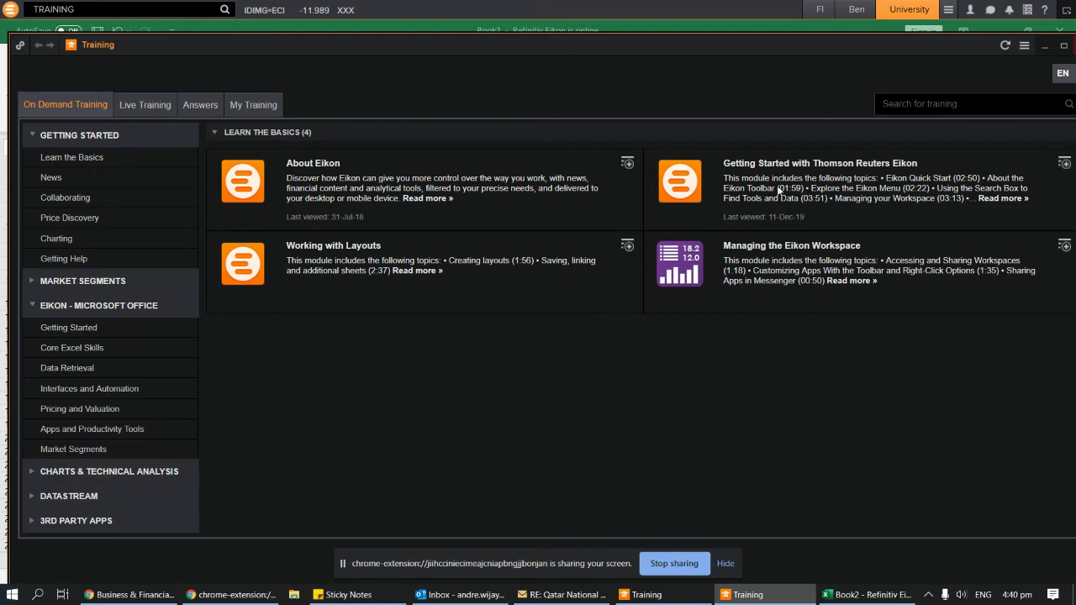
{"action": "left_click", "coordinate": [1066, 46]}
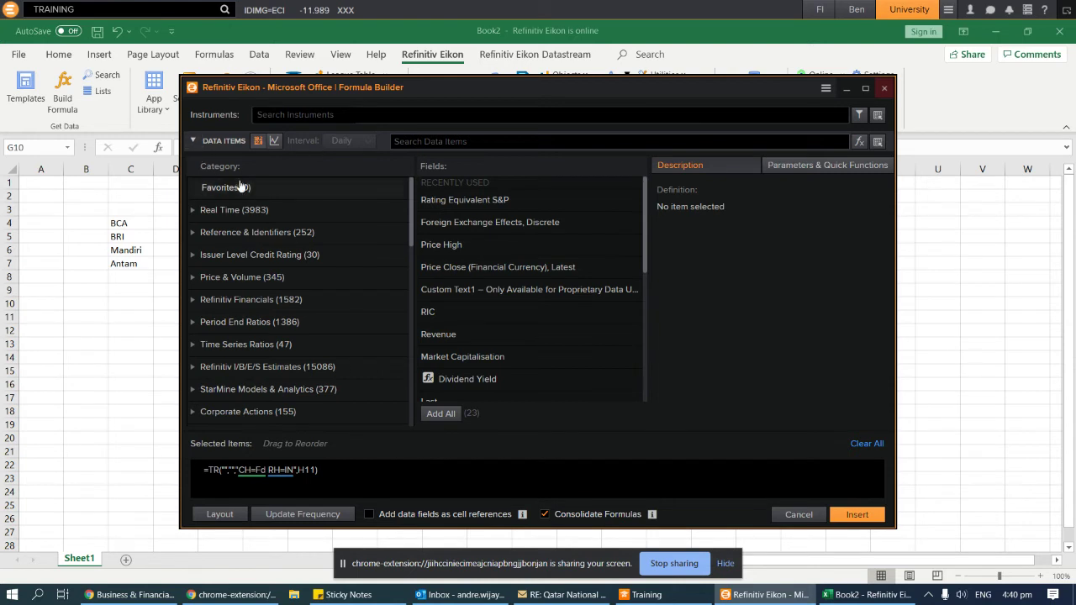
Step: Set the company names in cells C4:C7 as the instruments in the Formula Builder
{"action": "left_click", "coordinate": [878, 116]}
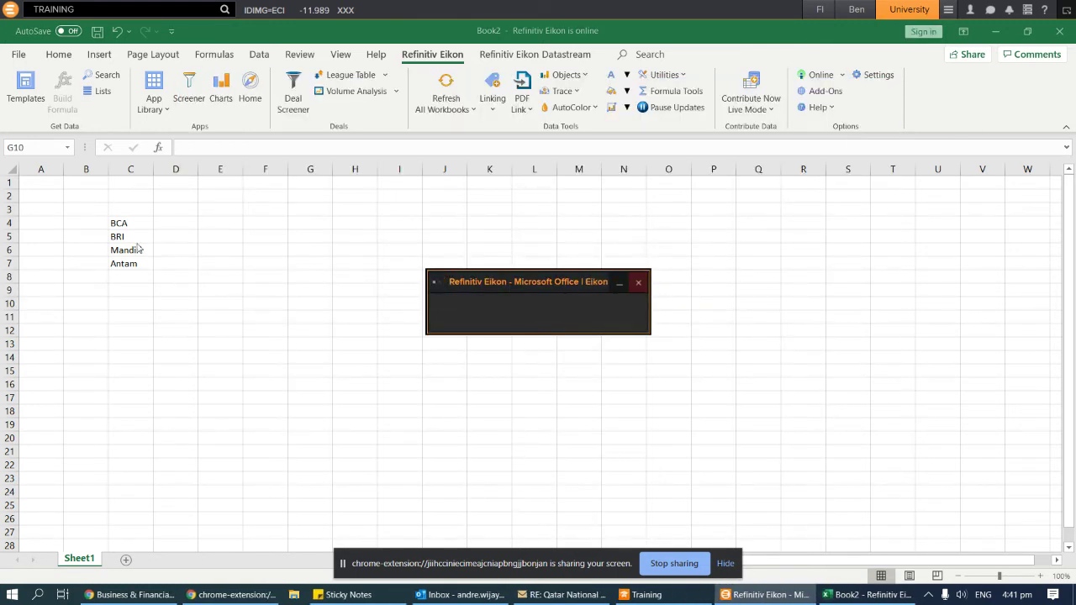
{"action": "left_click_drag", "start_coordinate": [127, 217], "coordinate": [124, 268]}
{"action": "left_click", "coordinate": [568, 354]}
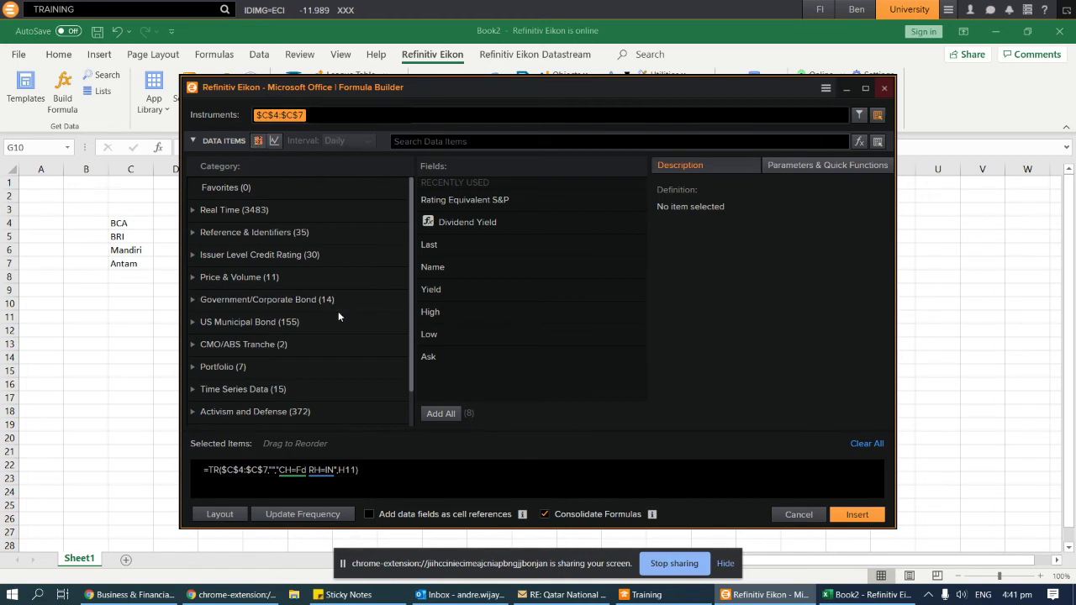
Step: Switch to time series data and back to Real-Time & Fundamental, search for "bid", and examine both Bid field descriptions
{"action": "left_click", "coordinate": [275, 142]}
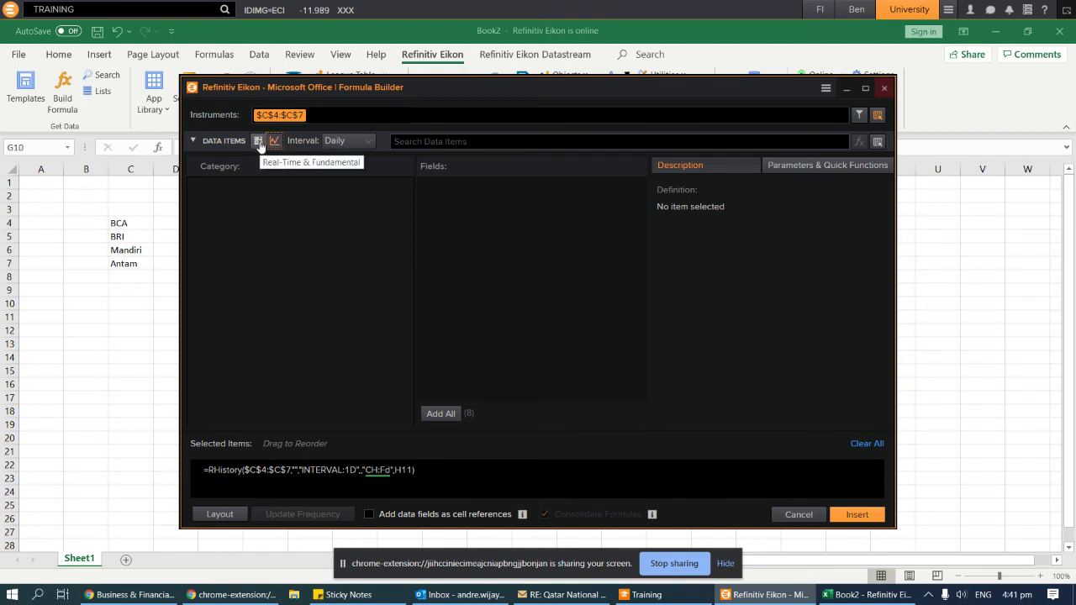
{"action": "left_click", "coordinate": [259, 141]}
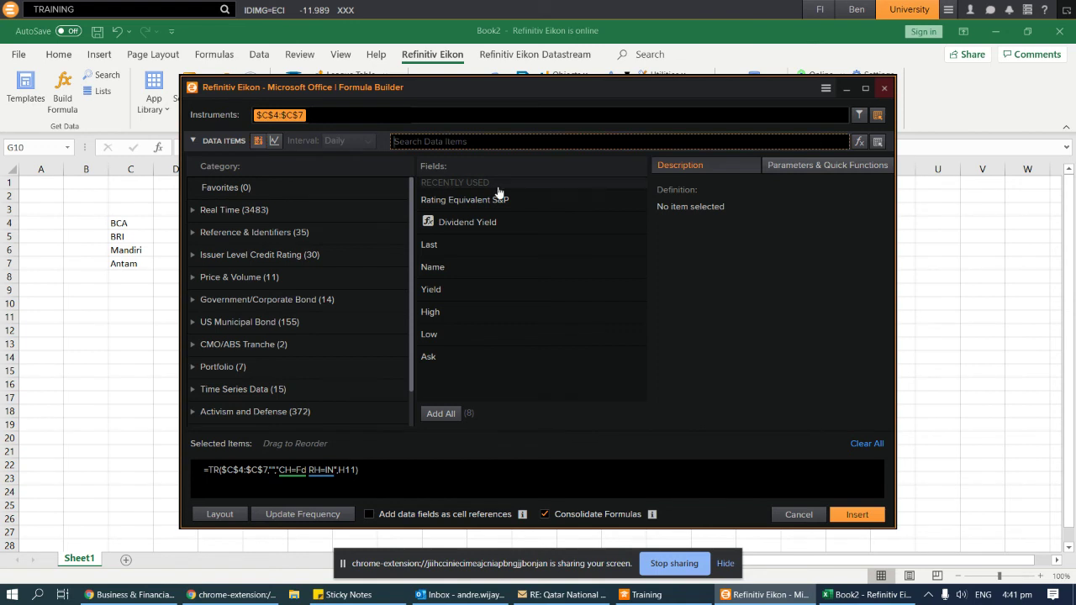
{"action": "type", "text": "bid"}
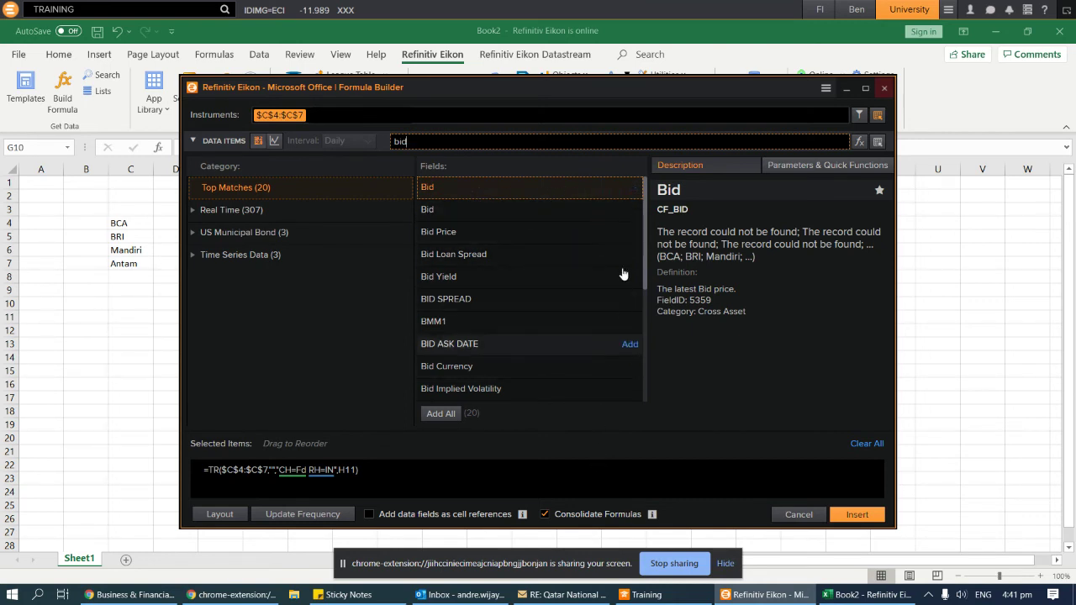
{"action": "left_click", "coordinate": [612, 191]}
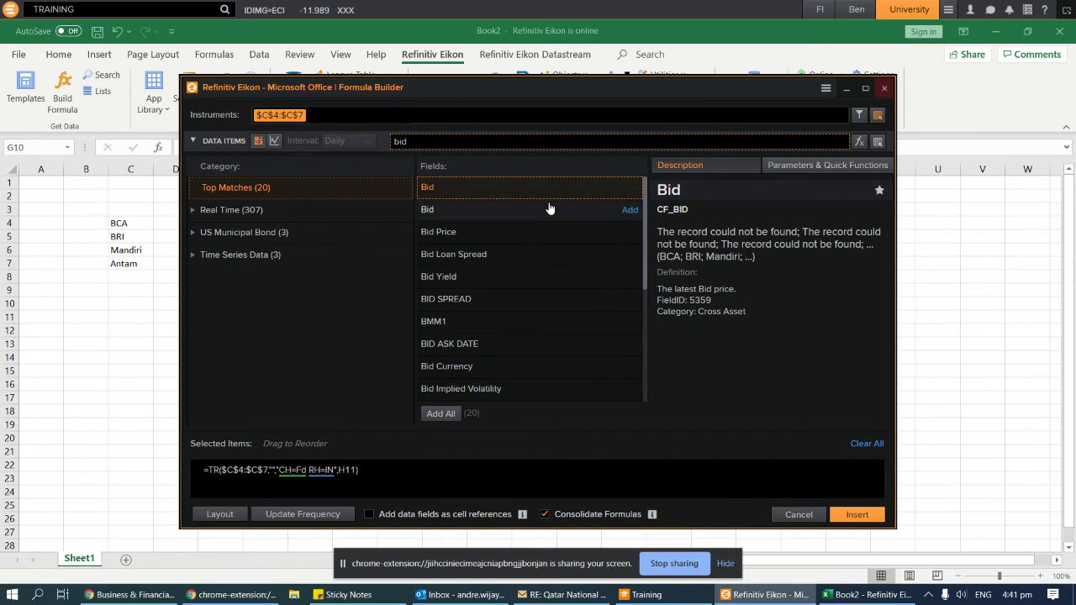
{"action": "left_click", "coordinate": [462, 217]}
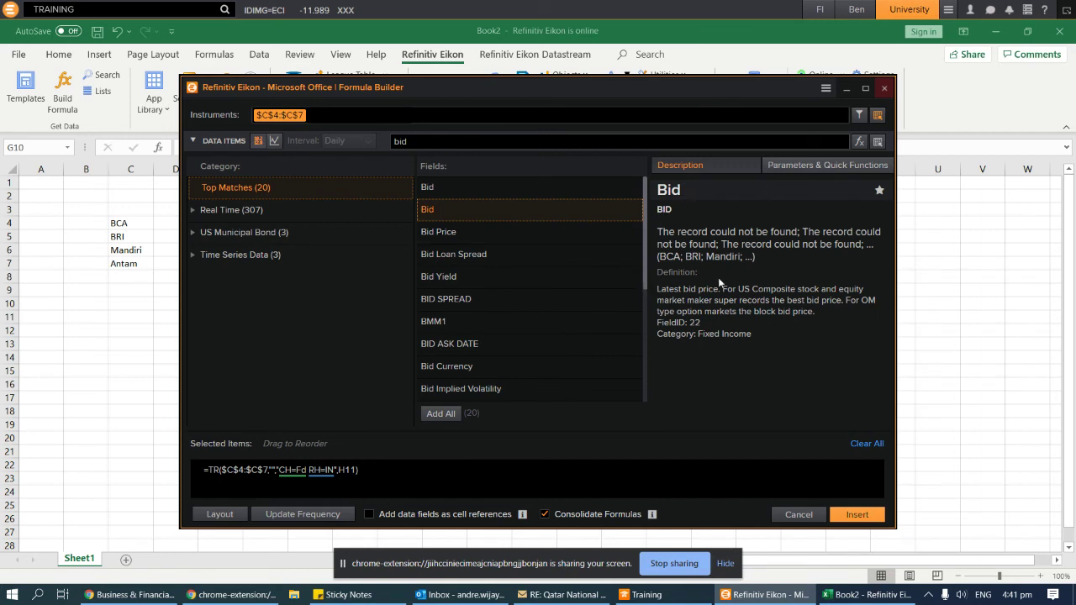
Step: Examine the Bid Yield field's description, the other bid matches, and its parameters and quick functions, and leave the Formula Builder without inserting a formula
{"action": "left_click", "coordinate": [457, 281]}
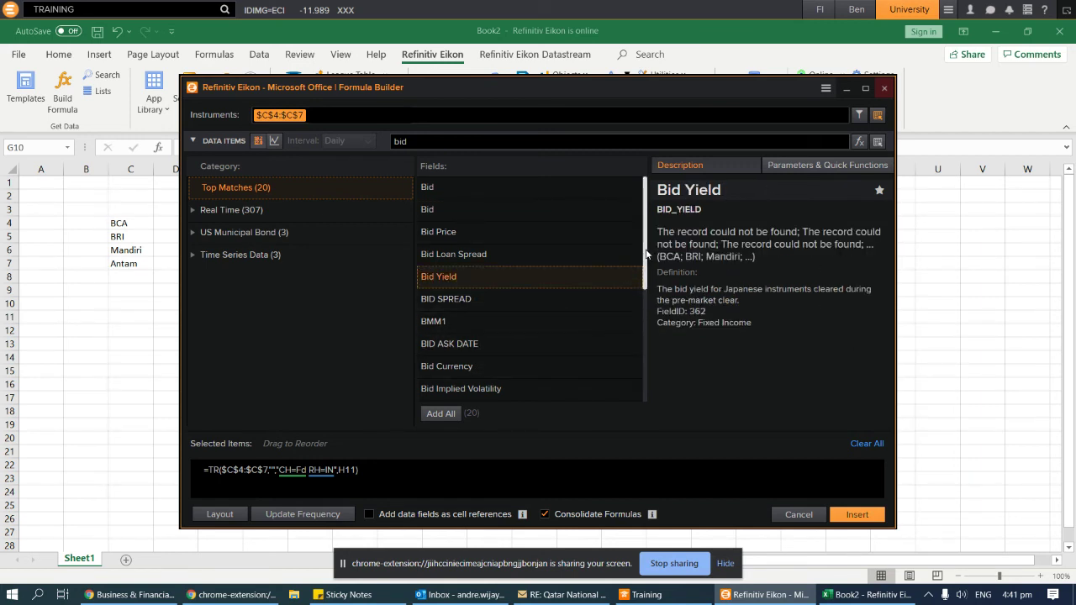
{"action": "left_click_drag", "start_coordinate": [646, 254], "coordinate": [646, 337]}
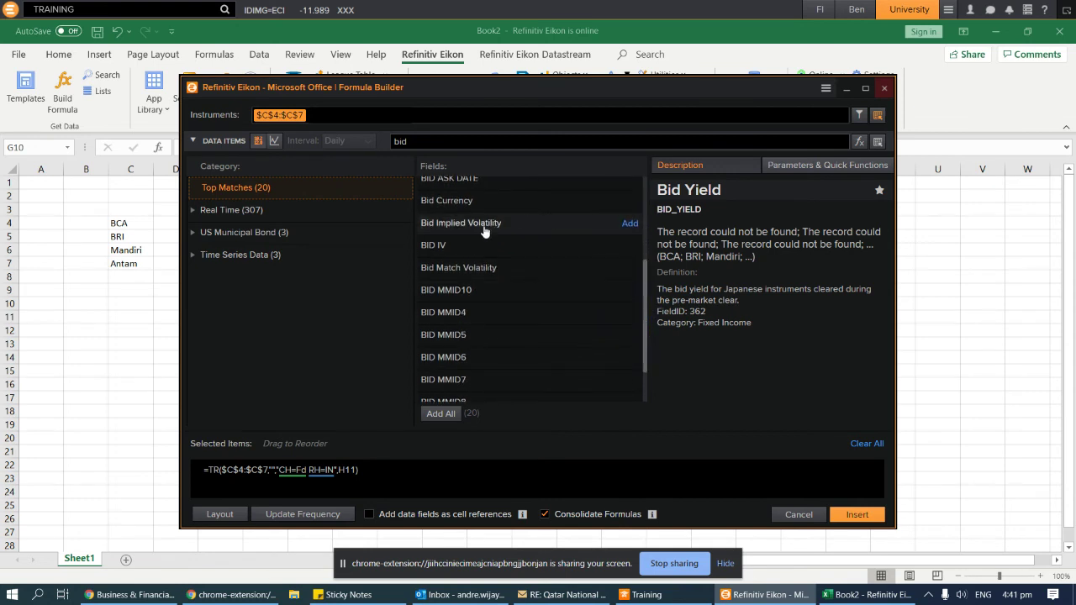
{"action": "scroll", "coordinate": [612, 264], "scroll_direction": "up", "scroll_amount": 3}
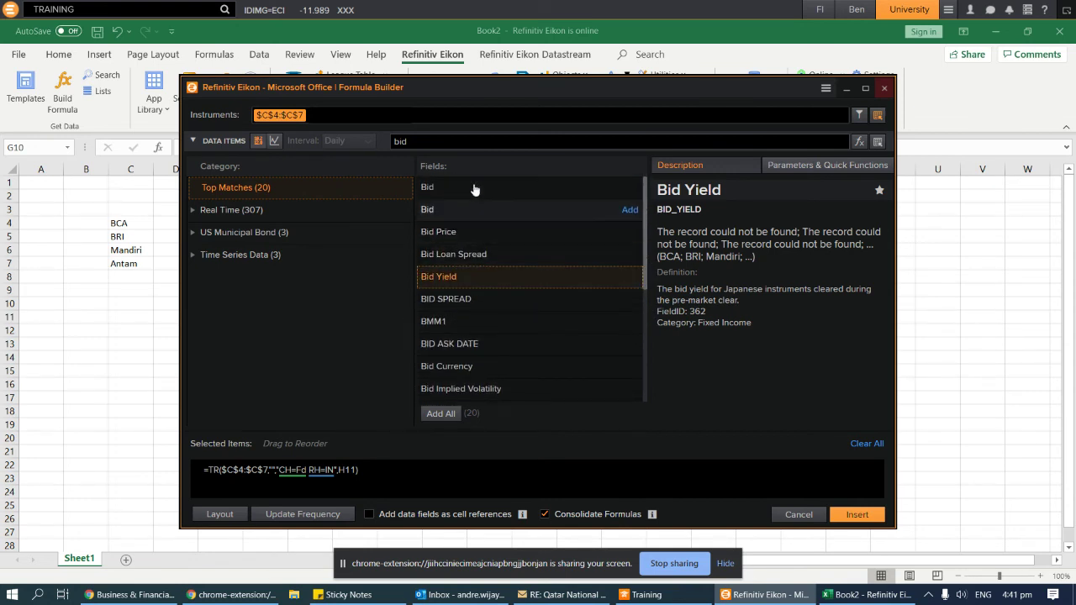
{"action": "left_click", "coordinate": [827, 165]}
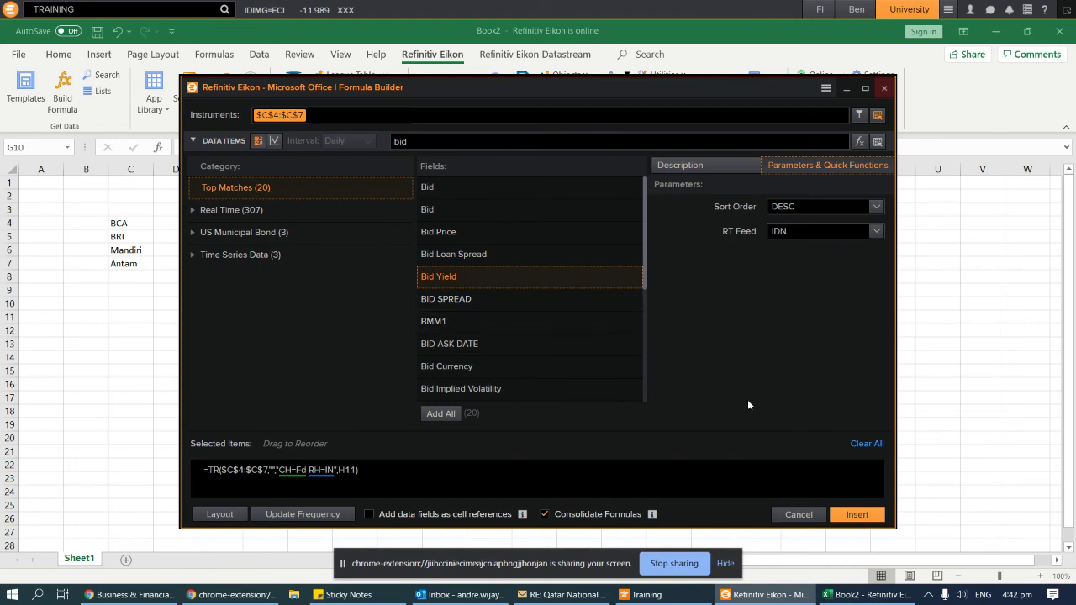
{"action": "left_click", "coordinate": [799, 515]}
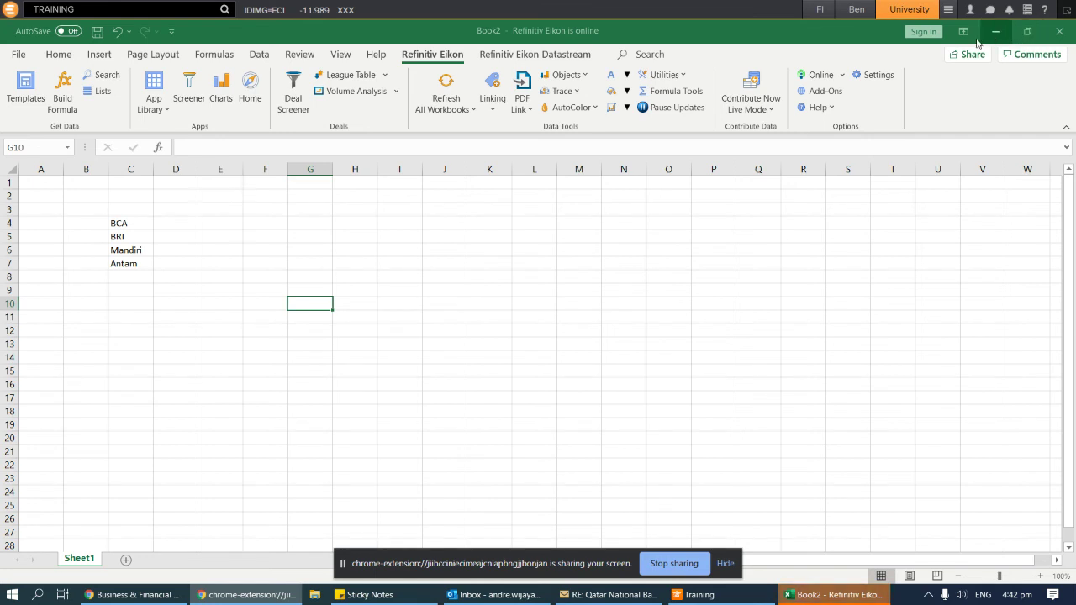
Step: Search Eikon for "training", open the Training for Eikon app, and expand its Eikon - Microsoft Office topics
{"action": "left_click", "coordinate": [89, 8]}
{"action": "key", "text": "BackSpace"}
{"action": "type", "text": "training"}
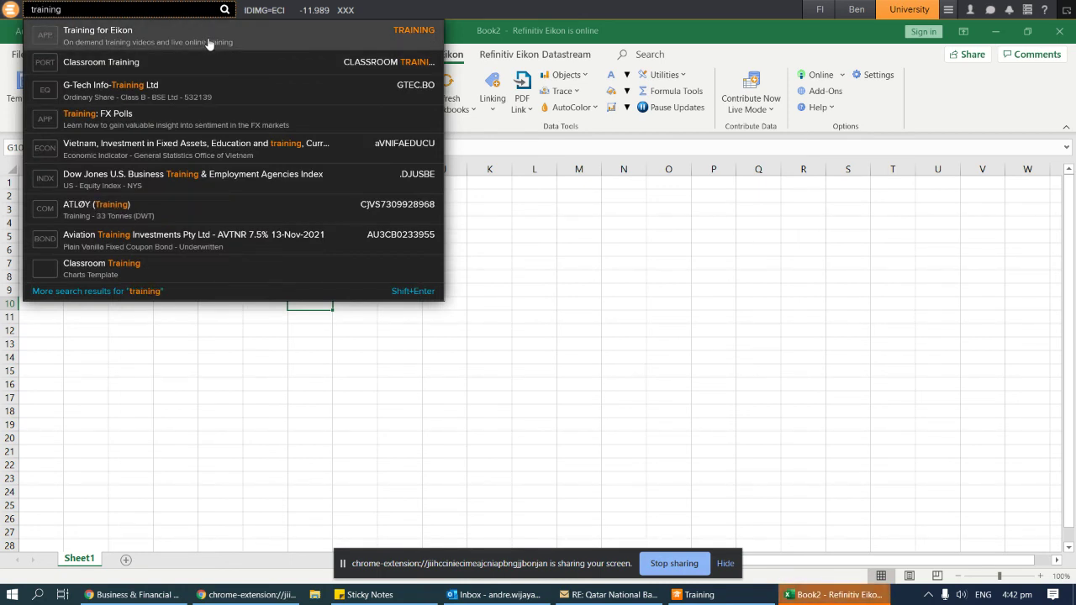
{"action": "left_click", "coordinate": [99, 36]}
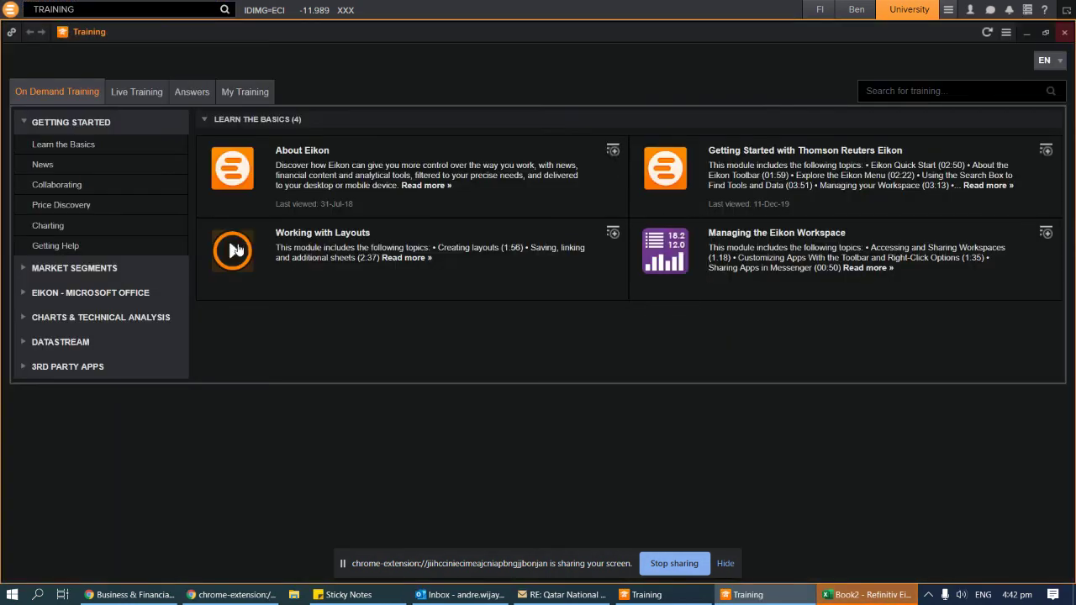
{"action": "left_click", "coordinate": [25, 293]}
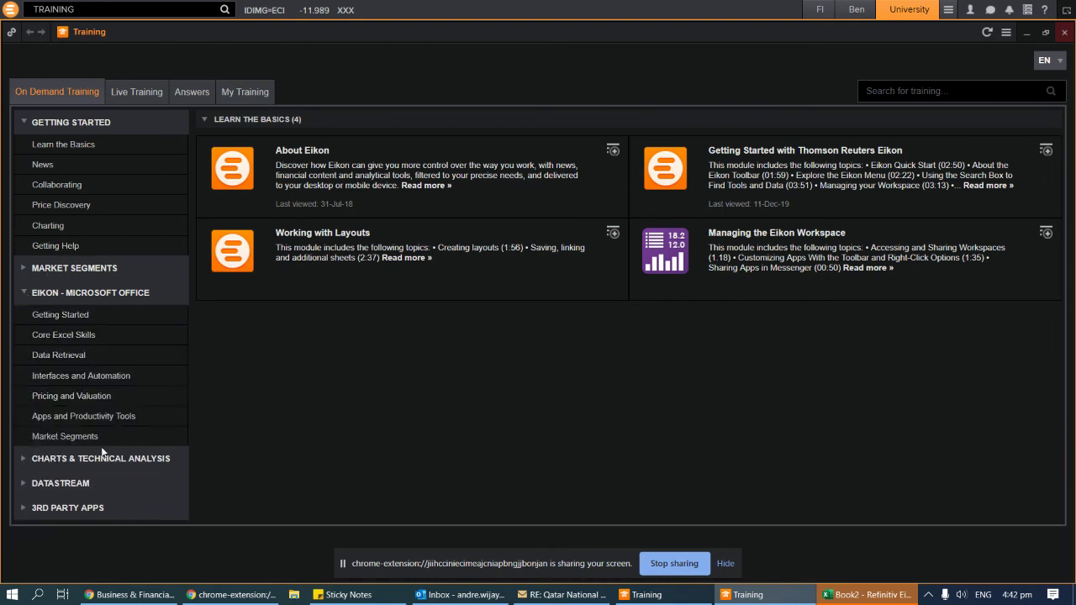